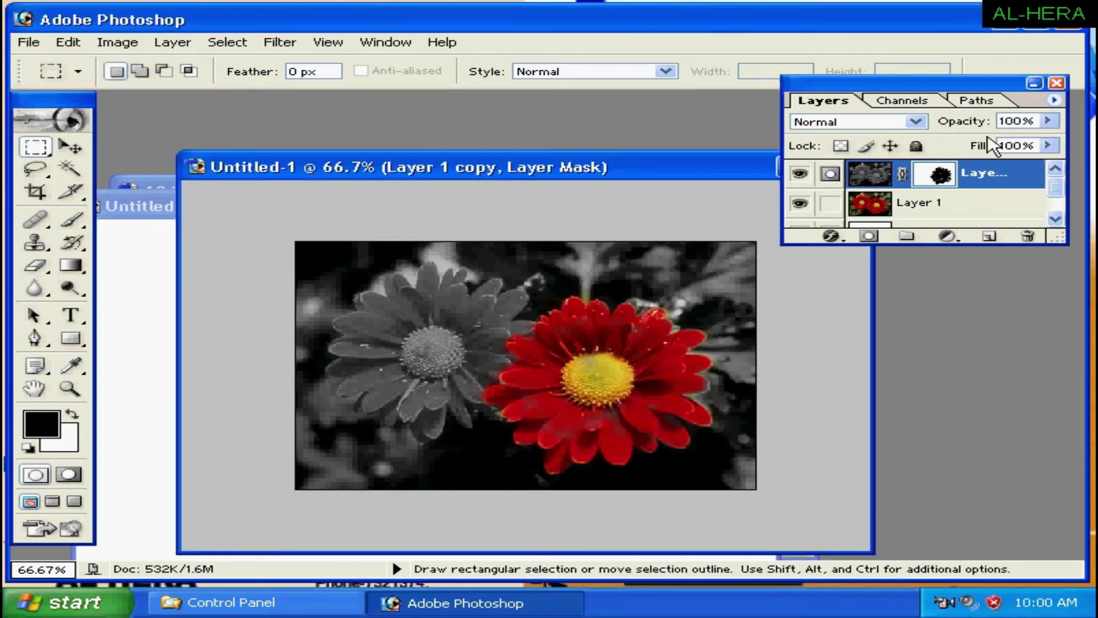
View the finished image at 100% and move the Layers palette and Untitled-1 window aside.
{"action": "key", "text": "ctrl+alt+0"}
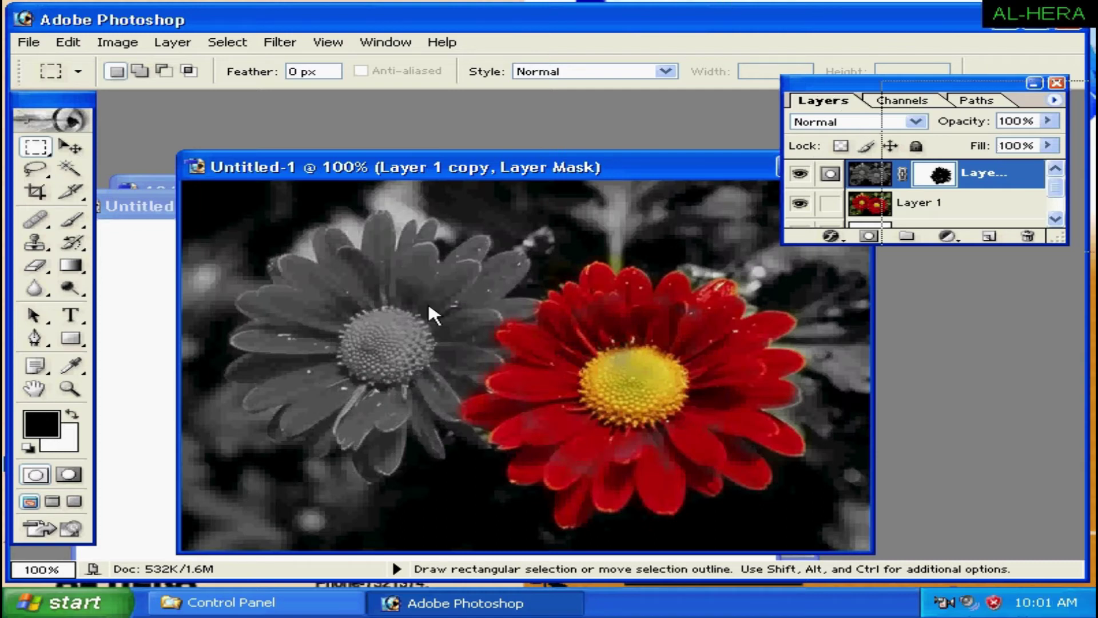
{"action": "left_click_drag", "start_coordinate": [449, 314], "coordinate": [674, 228]}
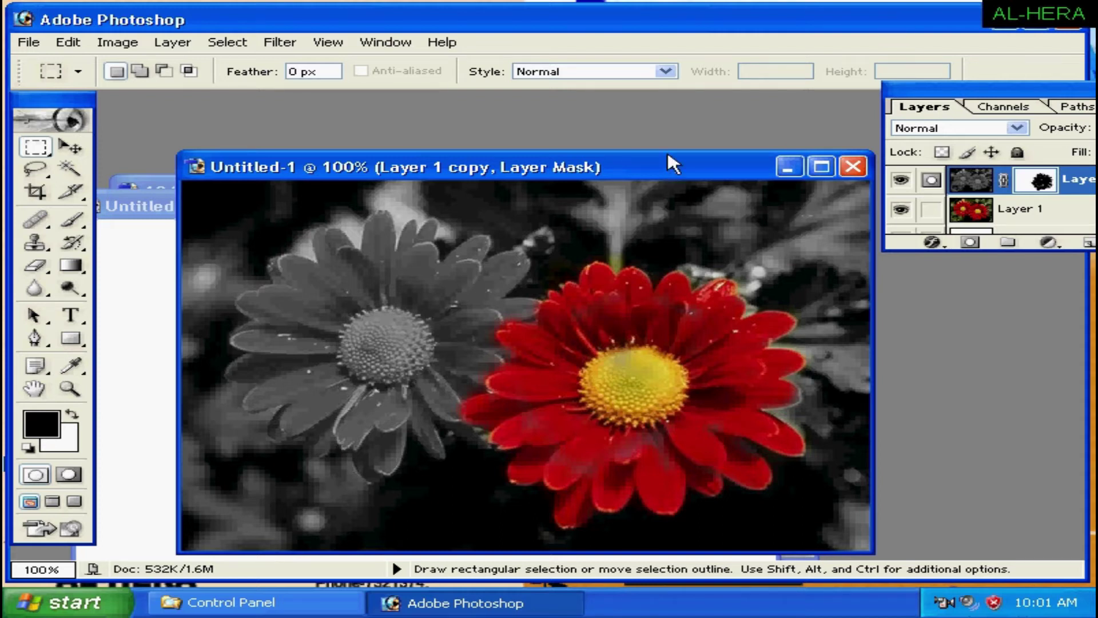
{"action": "left_click_drag", "start_coordinate": [667, 154], "coordinate": [668, 139]}
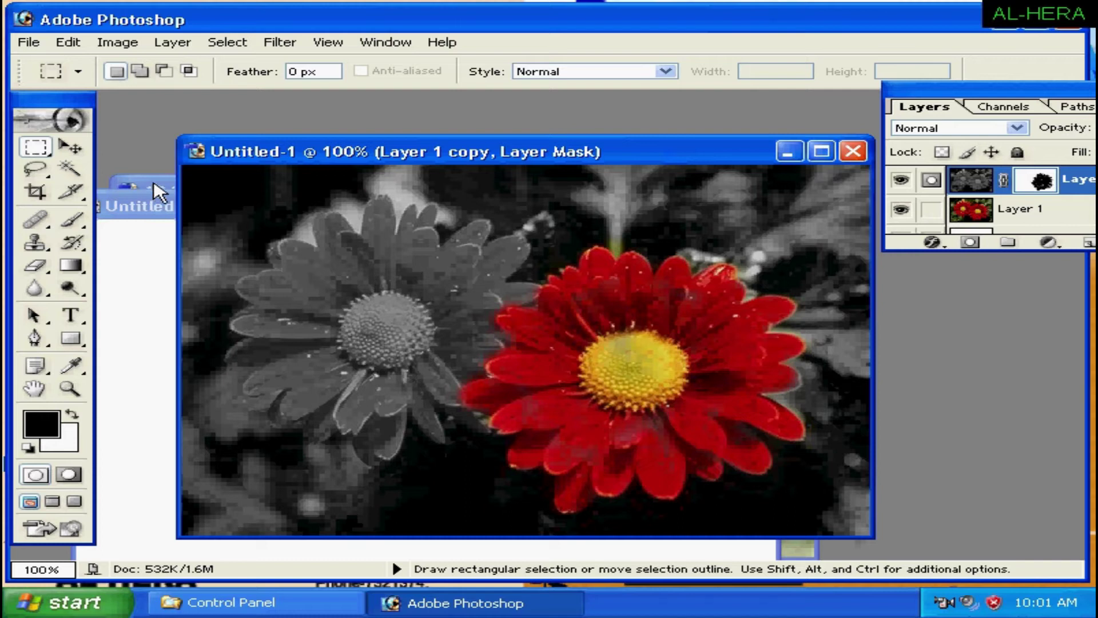
Close the original 124084.jpg photo without saving changes.
{"action": "left_click", "coordinate": [159, 194]}
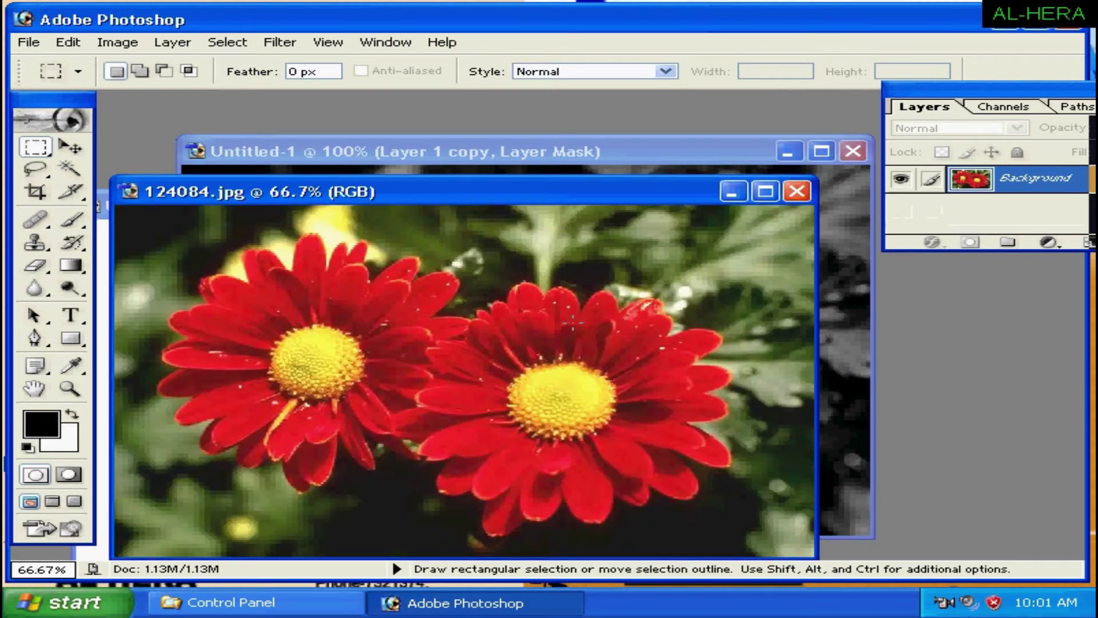
{"action": "left_click_drag", "start_coordinate": [606, 192], "coordinate": [664, 164]}
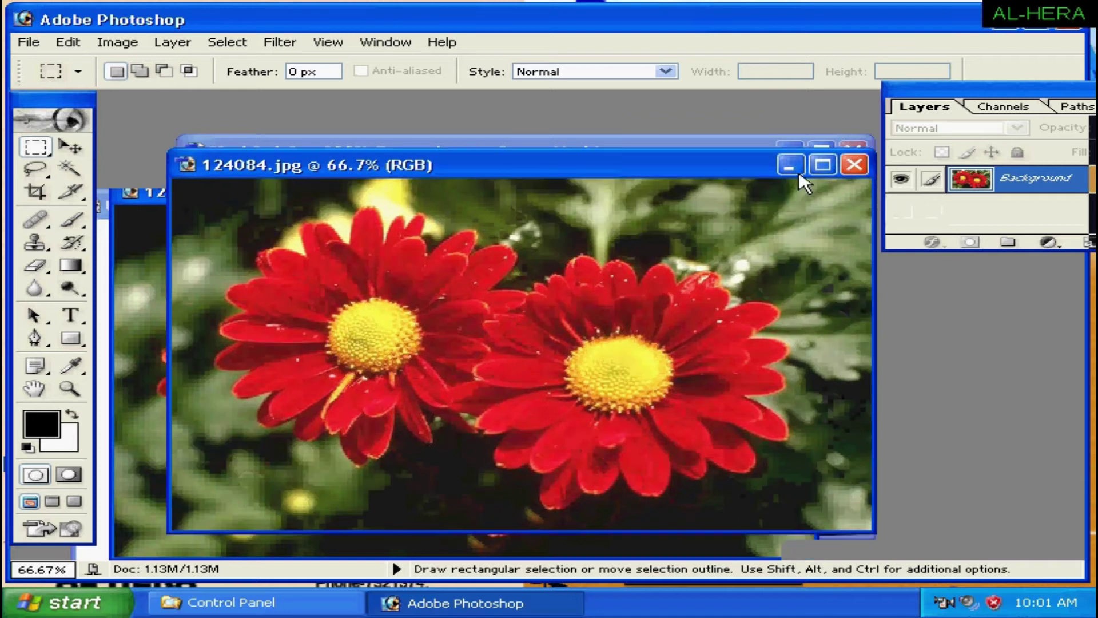
{"action": "left_click_drag", "start_coordinate": [861, 184], "coordinate": [864, 169]}
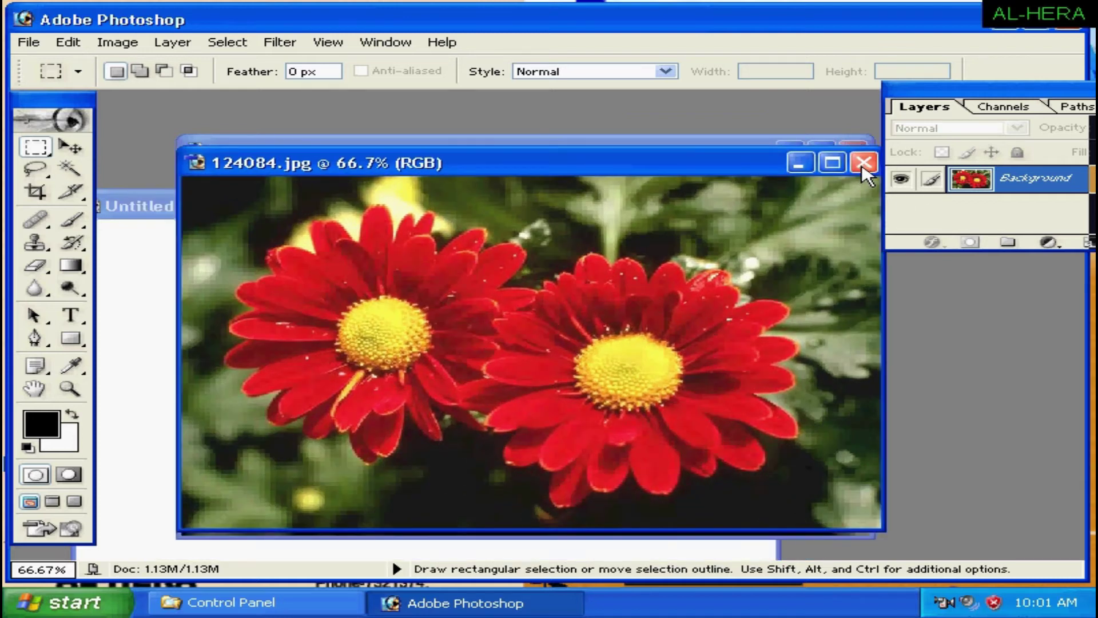
{"action": "left_click", "coordinate": [864, 164]}
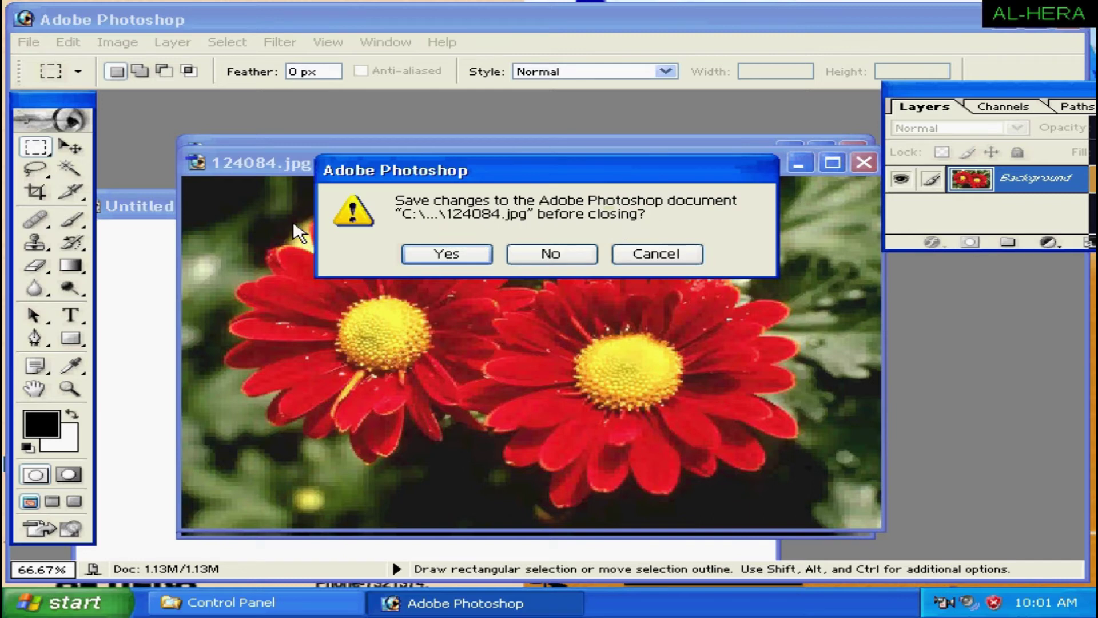
{"action": "left_click", "coordinate": [577, 255]}
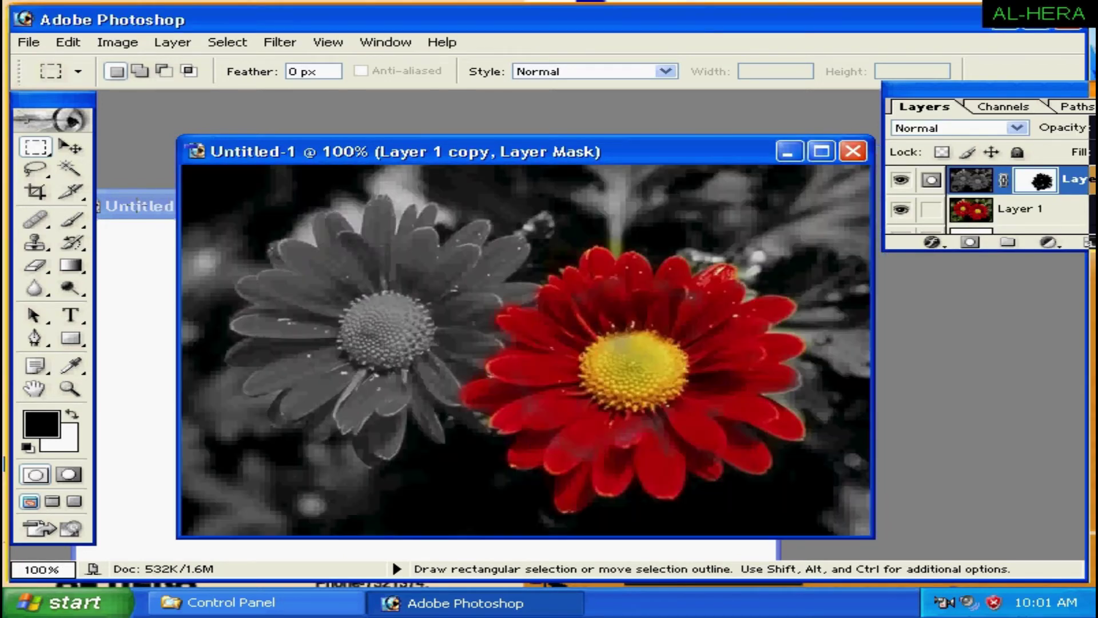
Paste the flower photo into Untitled-2 as Layer 1 and rearrange the windows.
{"action": "left_click", "coordinate": [137, 206]}
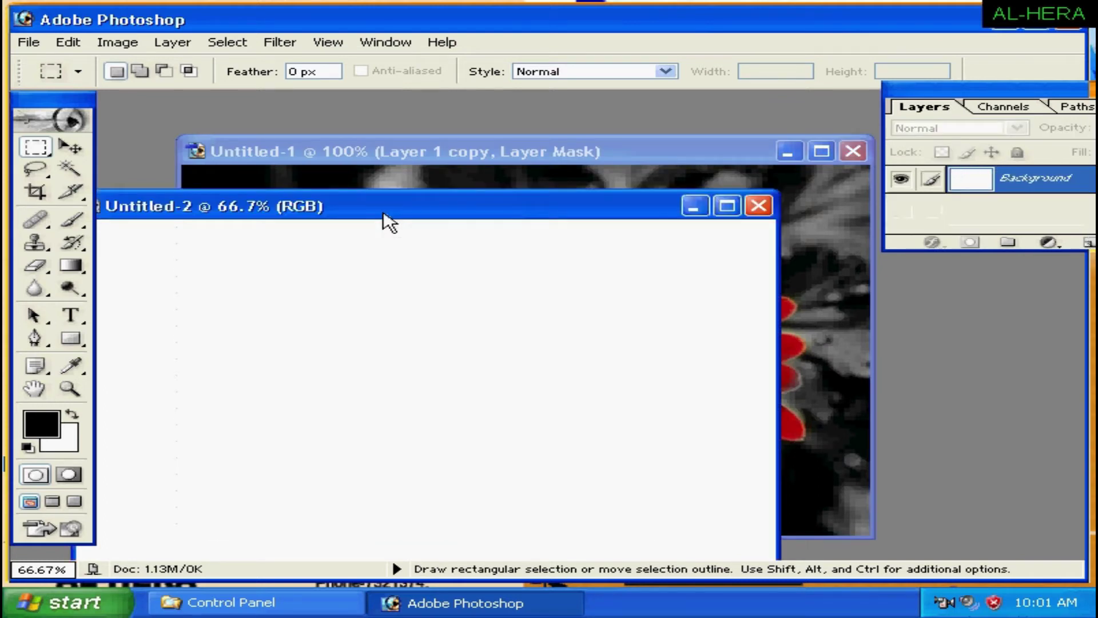
{"action": "key", "text": "ctrl+v"}
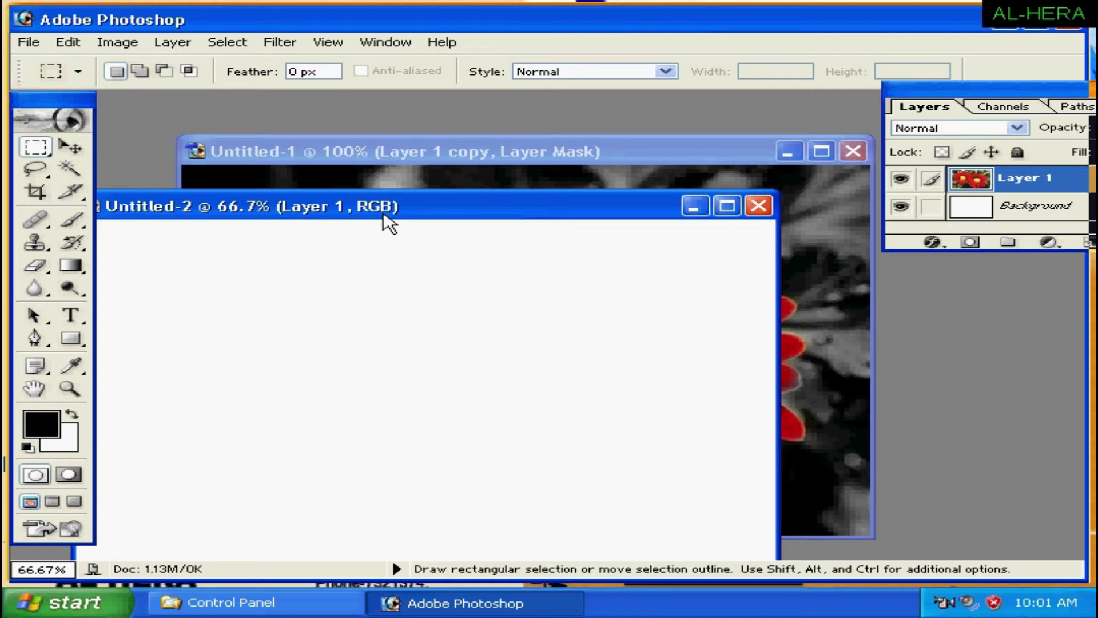
{"action": "left_click_drag", "start_coordinate": [385, 216], "coordinate": [480, 162]}
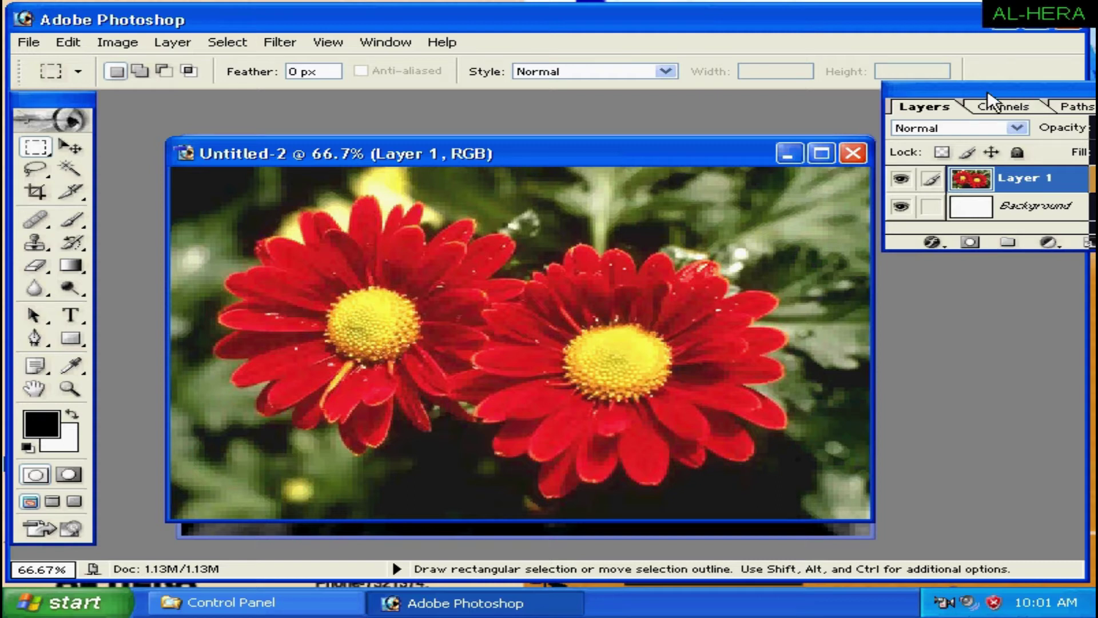
{"action": "left_click_drag", "start_coordinate": [984, 87], "coordinate": [980, 173]}
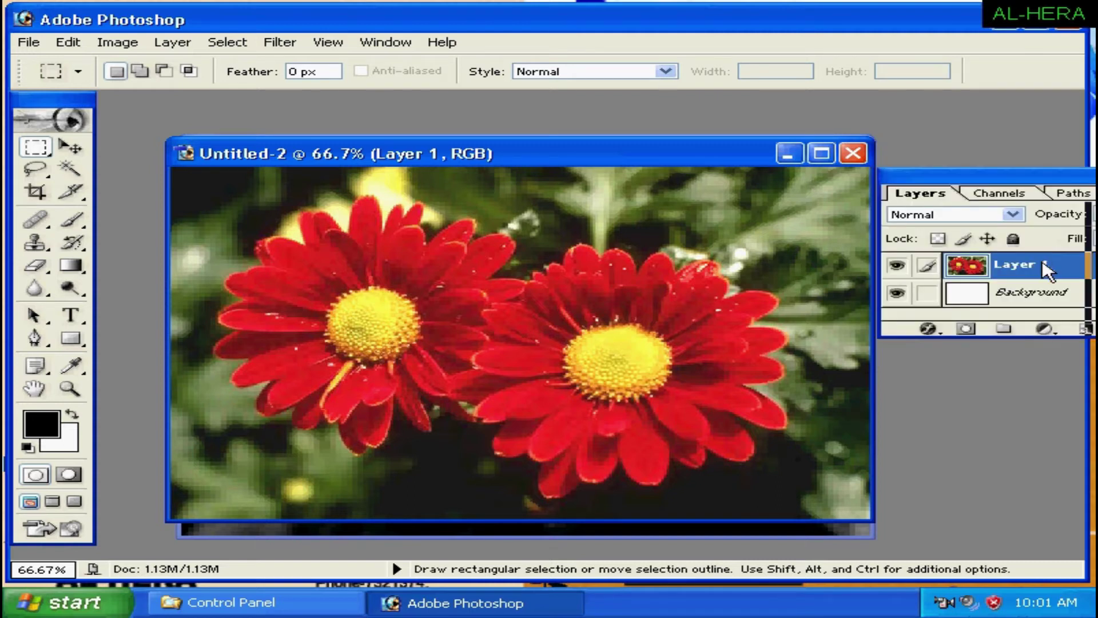
Create a Layer 1 copy above Layer 1 with Ctrl+J after cancelling Duplicate Layer.
{"action": "right_click", "coordinate": [1042, 264]}
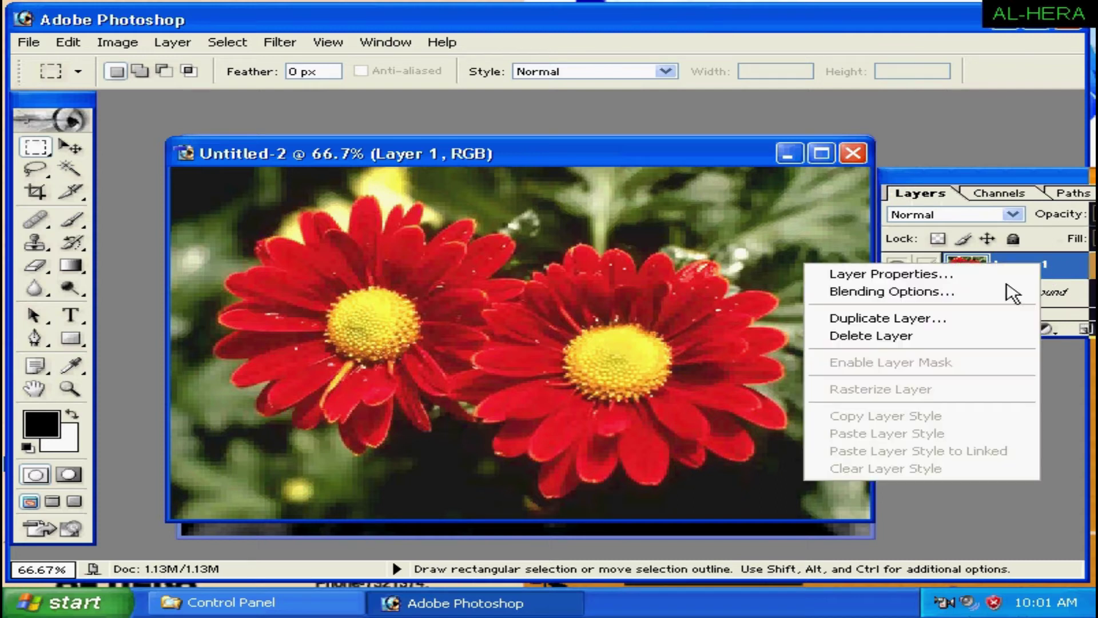
{"action": "left_click", "coordinate": [942, 327]}
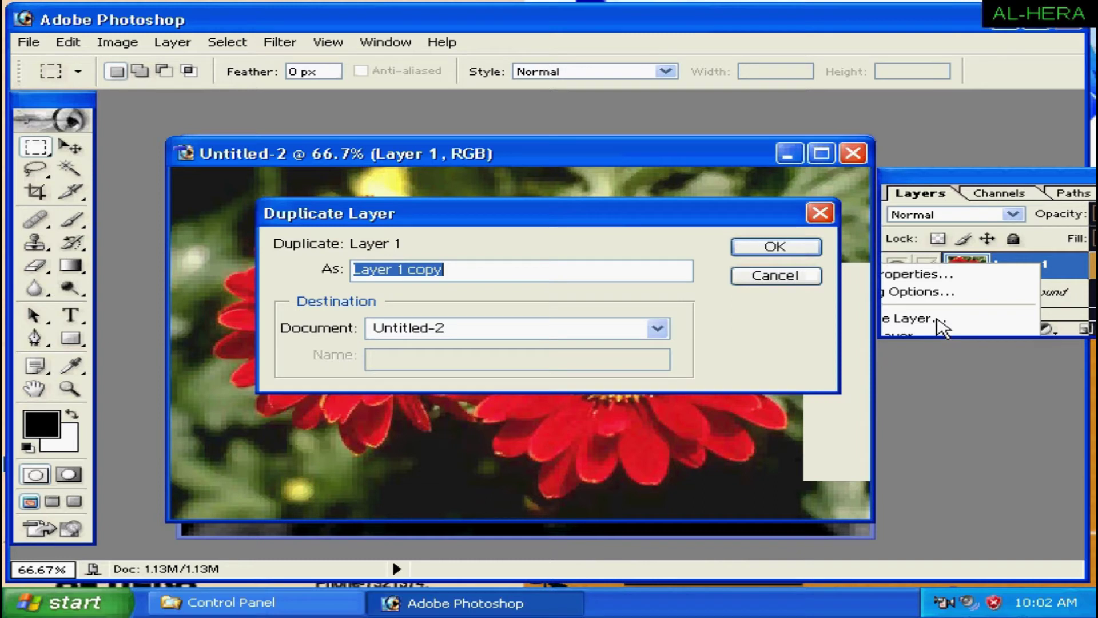
{"action": "key", "text": "Escape"}
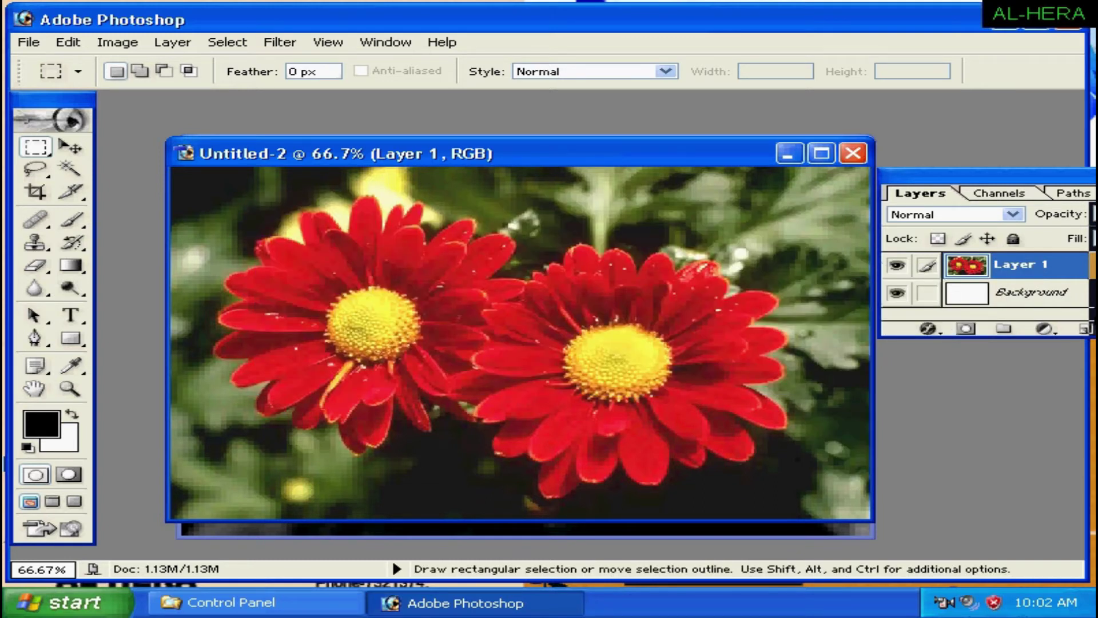
{"action": "key", "text": "ctrl+j"}
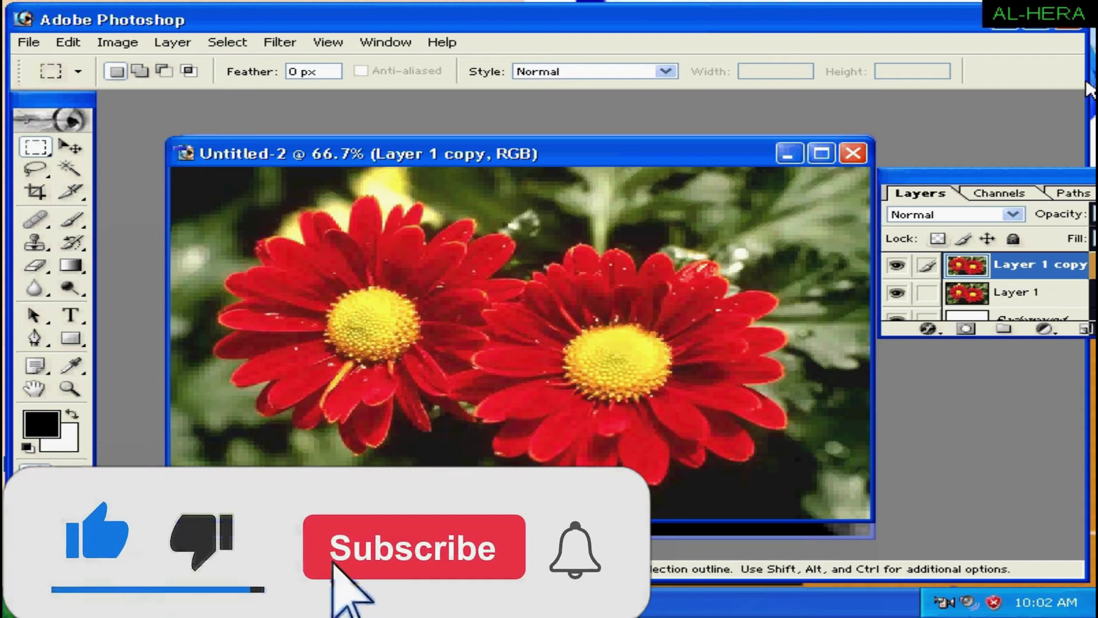
Desaturate Layer 1 copy via Image > Adjustments > Desaturate.
{"action": "left_click", "coordinate": [112, 42]}
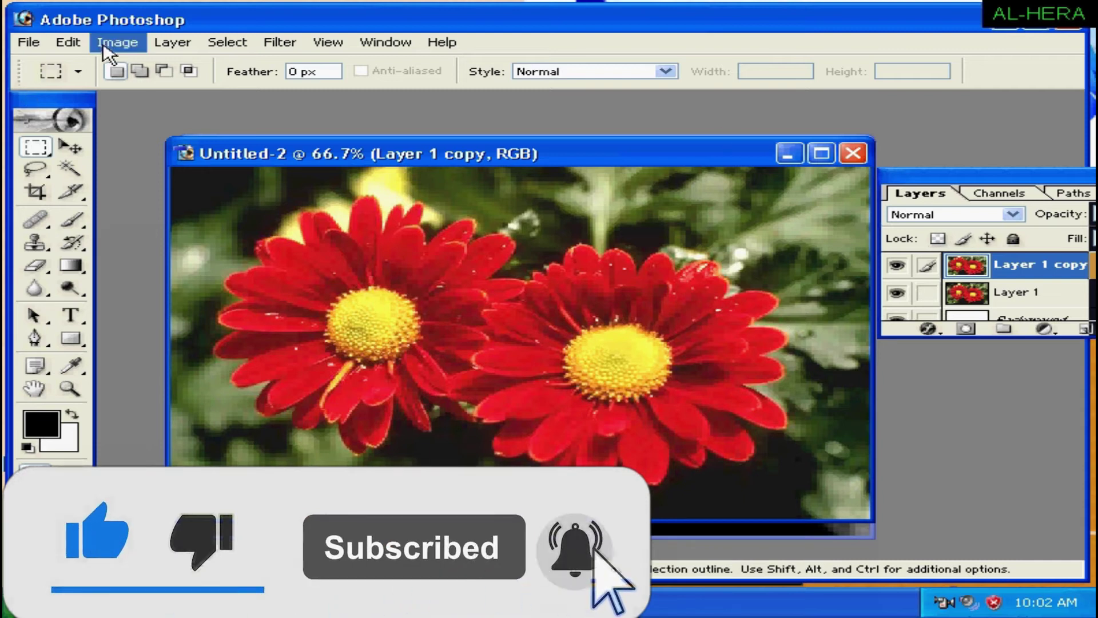
{"action": "mouse_move", "coordinate": [156, 90]}
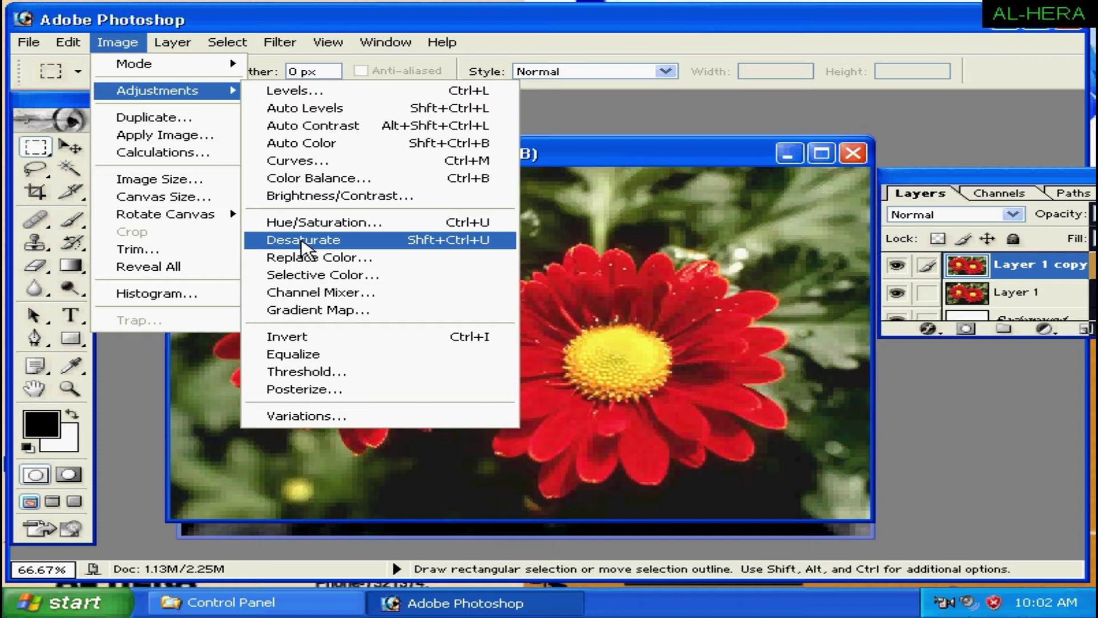
{"action": "left_click", "coordinate": [303, 246]}
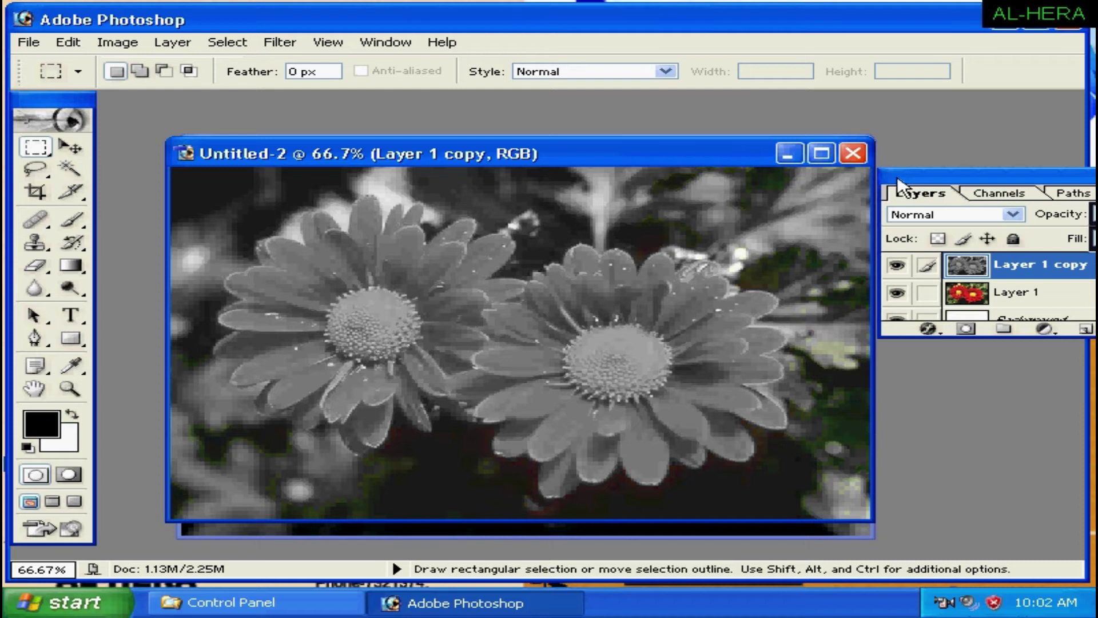
Select the Brush tool and set its diameter to 50 px.
{"action": "left_click_drag", "start_coordinate": [897, 178], "coordinate": [1003, 369]}
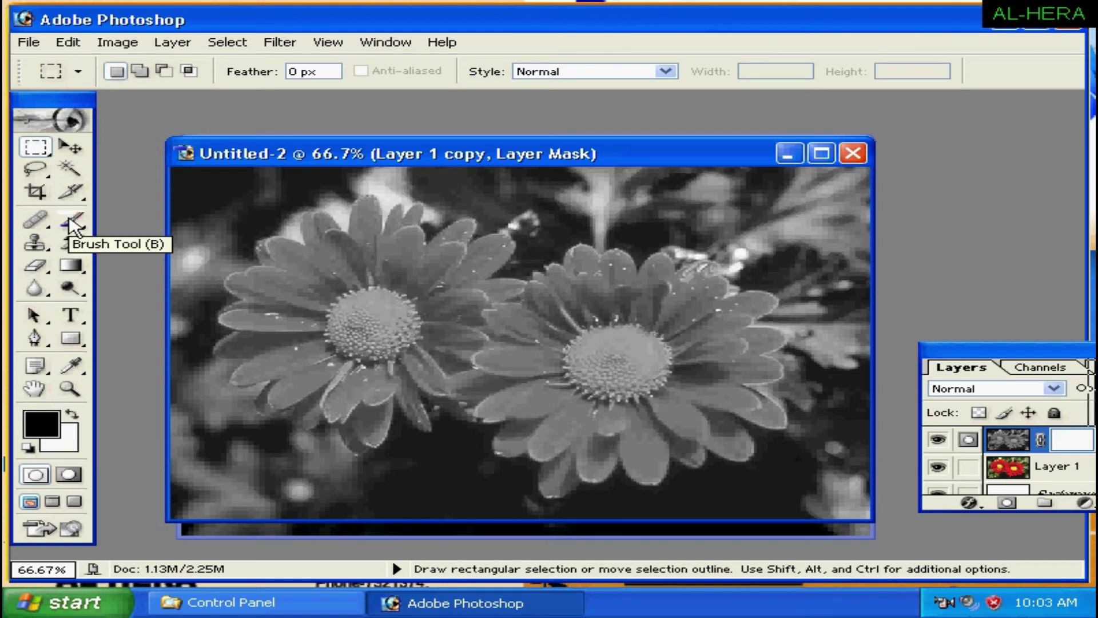
{"action": "left_click", "coordinate": [73, 220]}
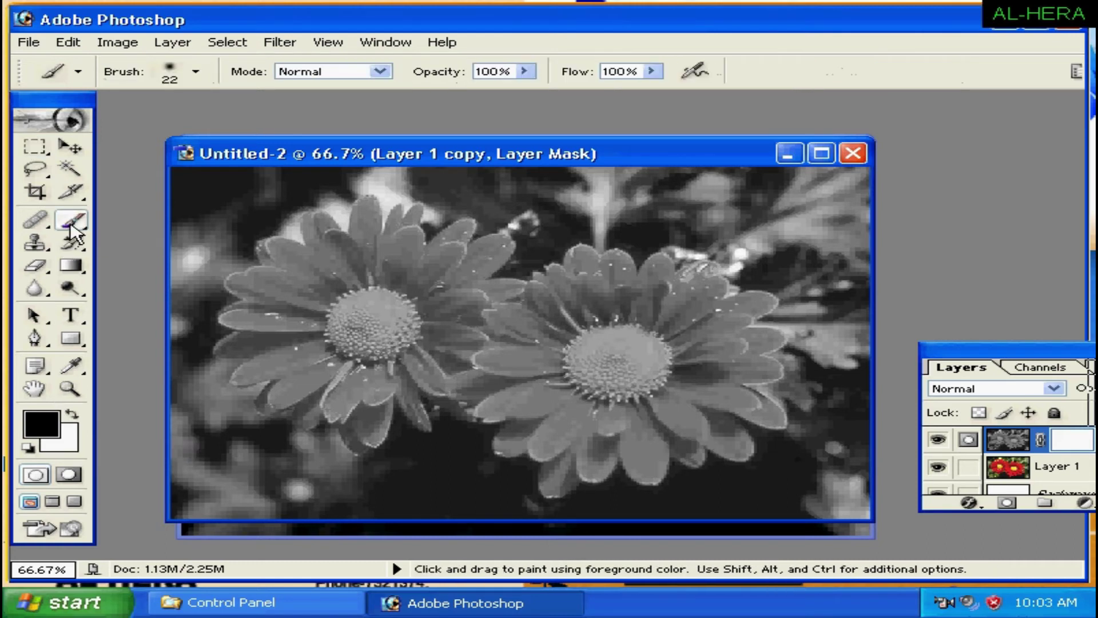
{"action": "left_click", "coordinate": [196, 73]}
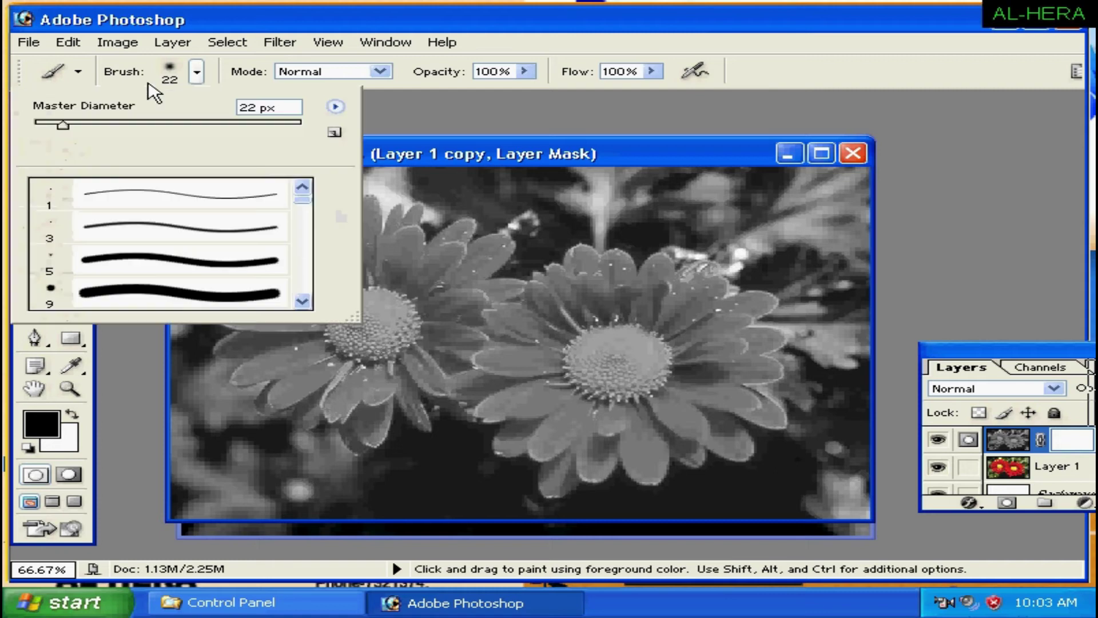
{"action": "left_click", "coordinate": [89, 136]}
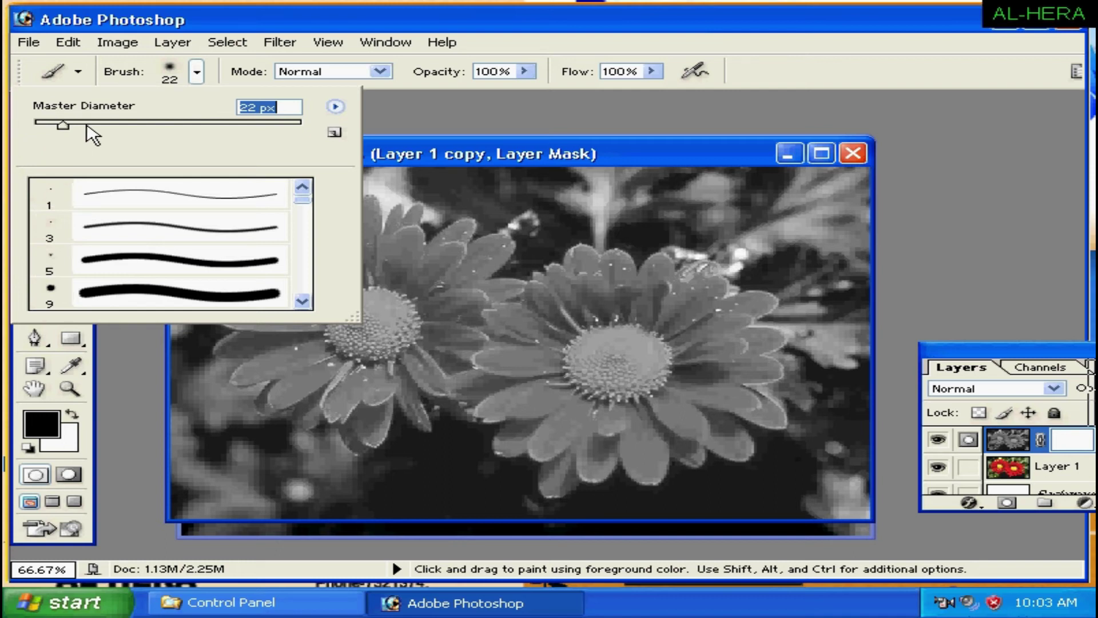
{"action": "type", "text": "50"}
{"action": "key", "text": "Return"}
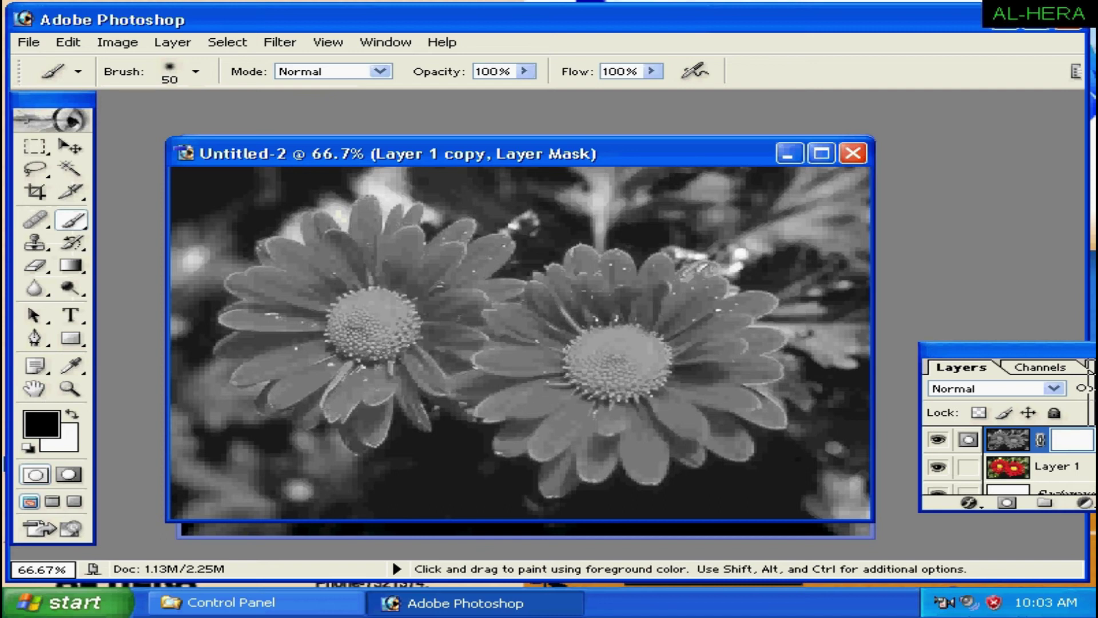
Paint the mask to restore the right flower's upper red petals and yellow centre.
{"action": "mouse_move", "coordinate": [595, 288]}
{"action": "left_mouse_down"}
{"action": "mouse_move", "coordinate": [566, 304]}
{"action": "mouse_move", "coordinate": [610, 335]}
{"action": "mouse_move", "coordinate": [629, 331]}
{"action": "left_mouse_up"}
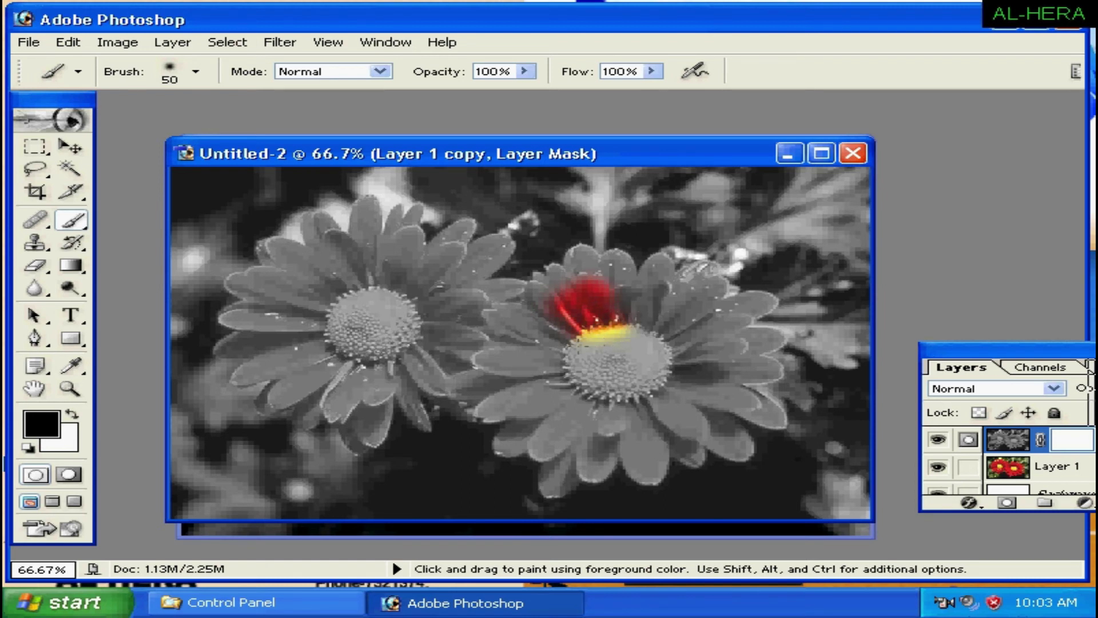
{"action": "left_click_drag", "start_coordinate": [612, 332], "coordinate": [572, 346]}
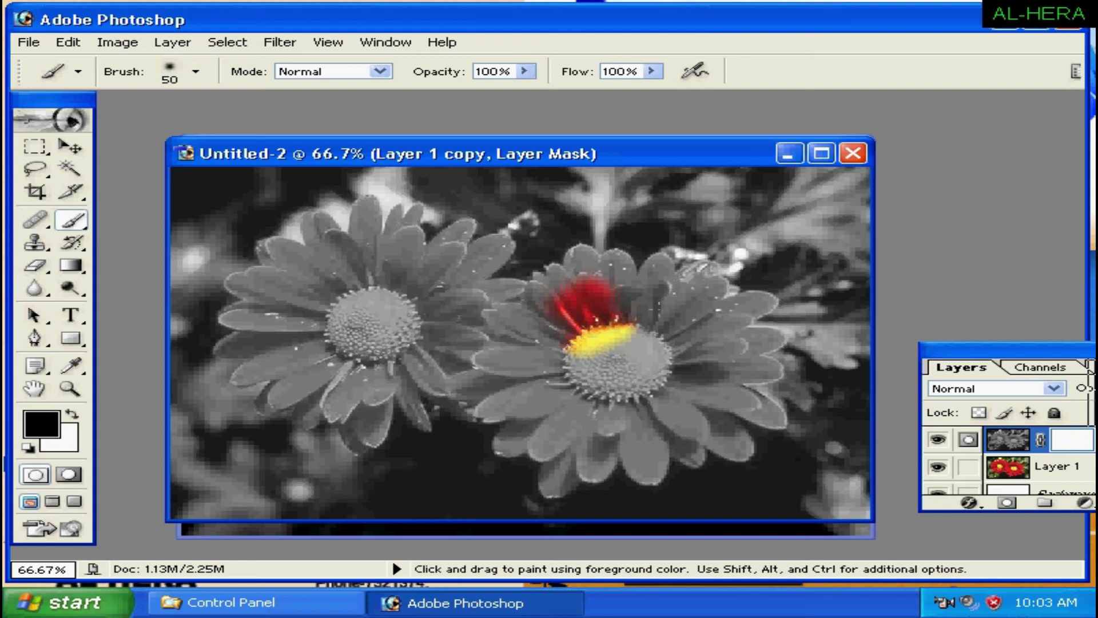
{"action": "left_click_drag", "start_coordinate": [635, 318], "coordinate": [677, 314]}
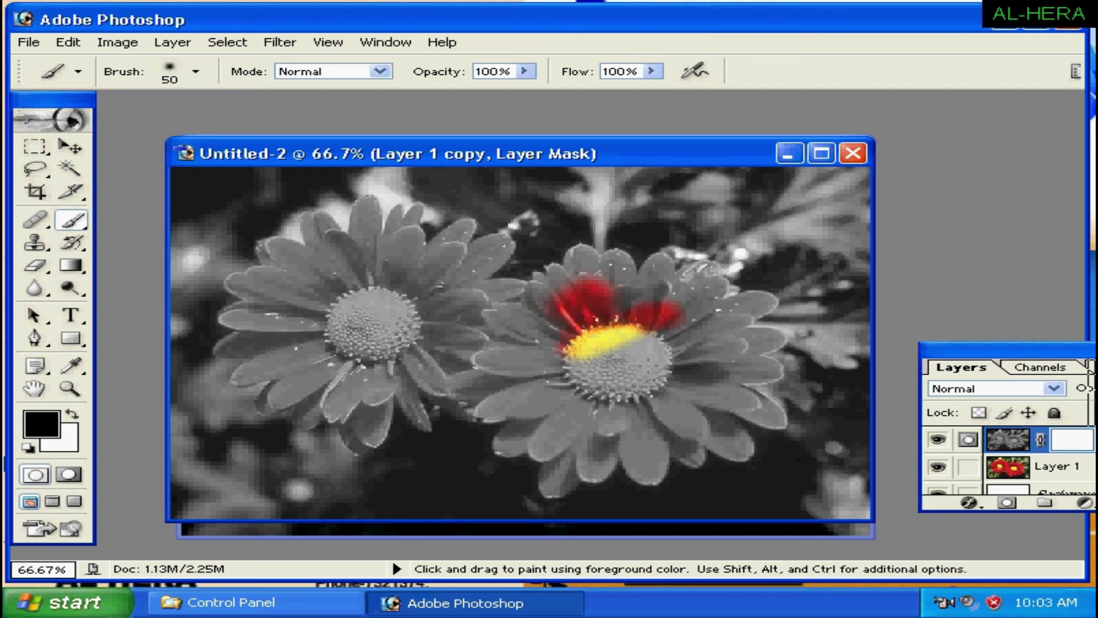
{"action": "mouse_move", "coordinate": [658, 343]}
{"action": "left_mouse_down"}
{"action": "mouse_move", "coordinate": [584, 369]}
{"action": "mouse_move", "coordinate": [495, 357]}
{"action": "left_mouse_up"}
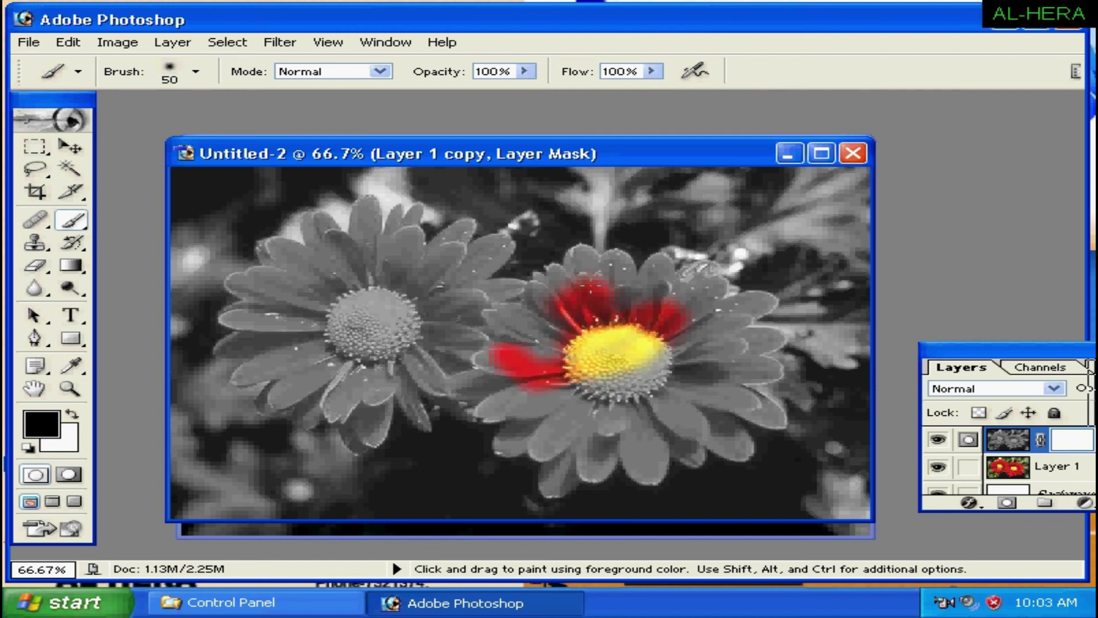
{"action": "left_click_drag", "start_coordinate": [506, 340], "coordinate": [595, 283]}
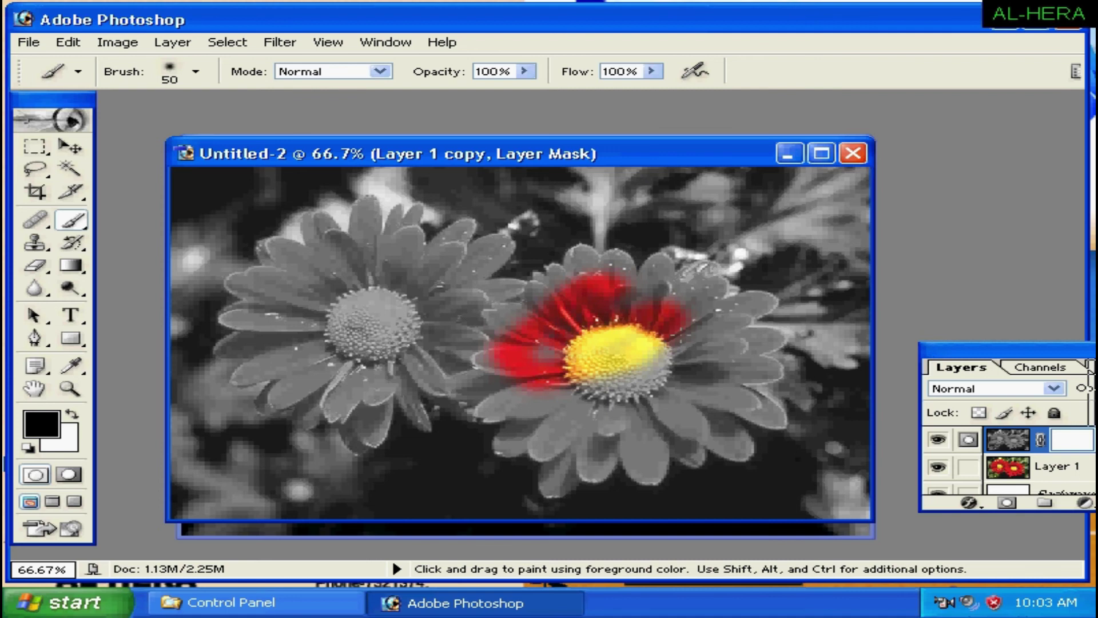
{"action": "left_click", "coordinate": [688, 333]}
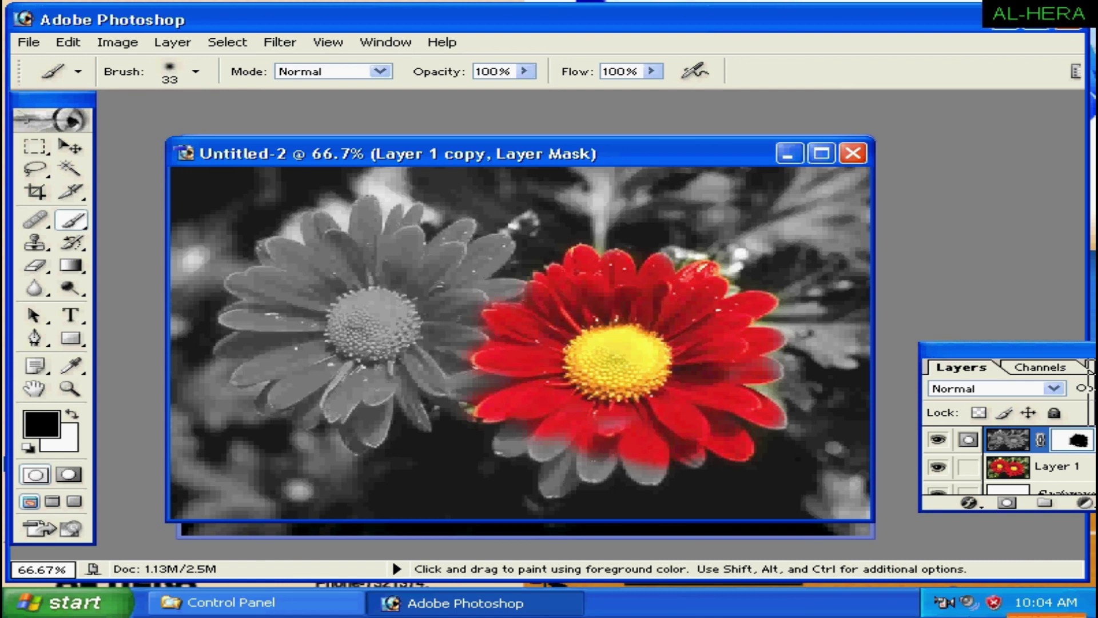
Paint the mask over the right flower's lower petals to bring back their red.
{"action": "left_click", "coordinate": [593, 466]}
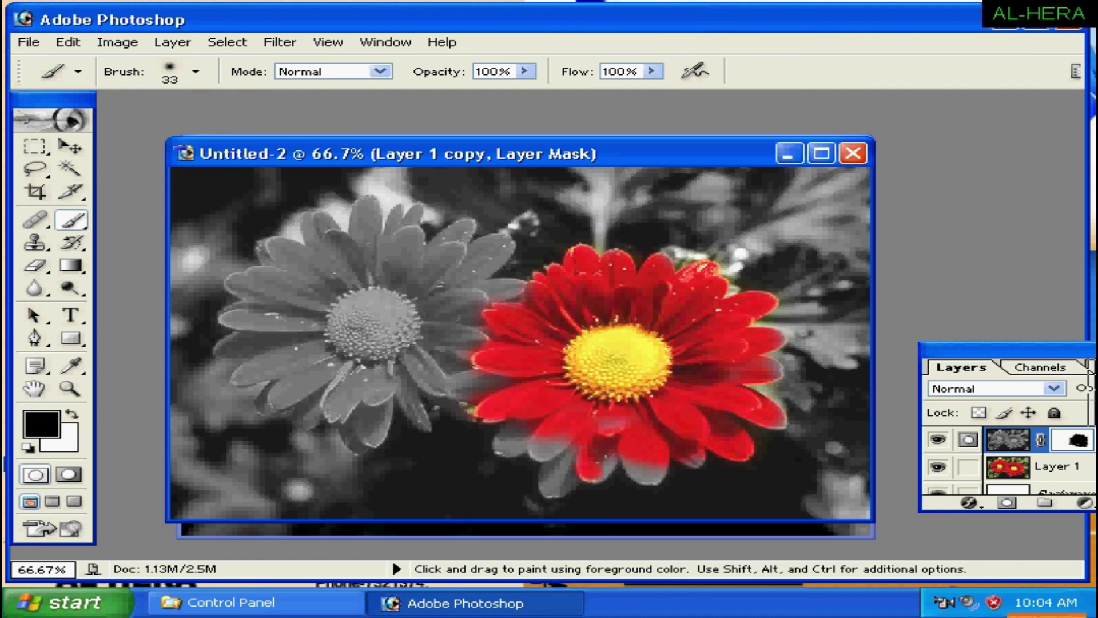
{"action": "left_click", "coordinate": [609, 457]}
{"action": "left_click_drag", "start_coordinate": [575, 453], "coordinate": [547, 446]}
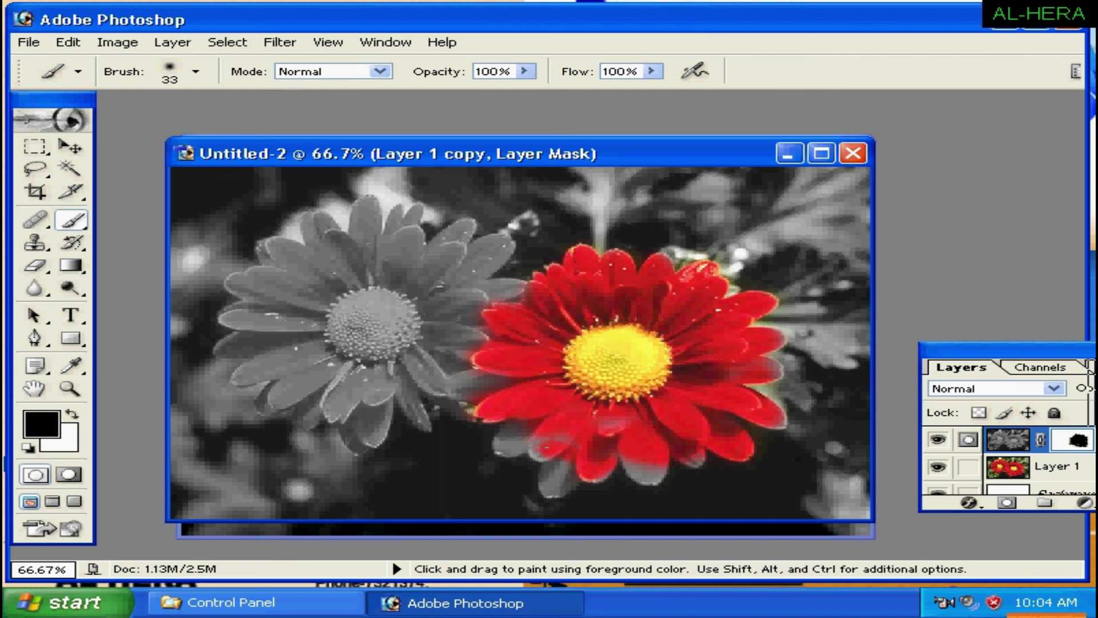
{"action": "left_click_drag", "start_coordinate": [647, 470], "coordinate": [533, 458]}
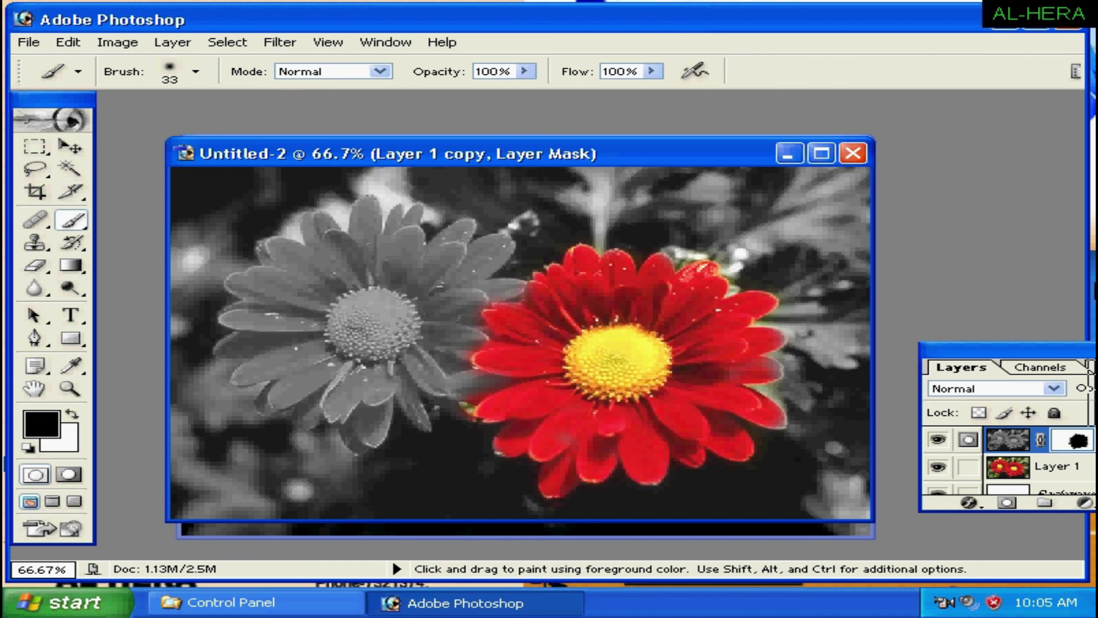